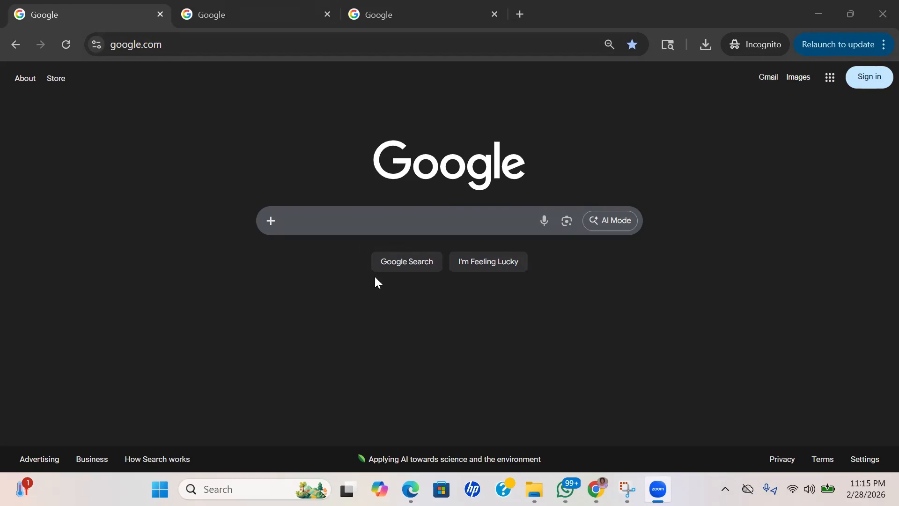
{"action": "left_click", "coordinate": [179, 44]}
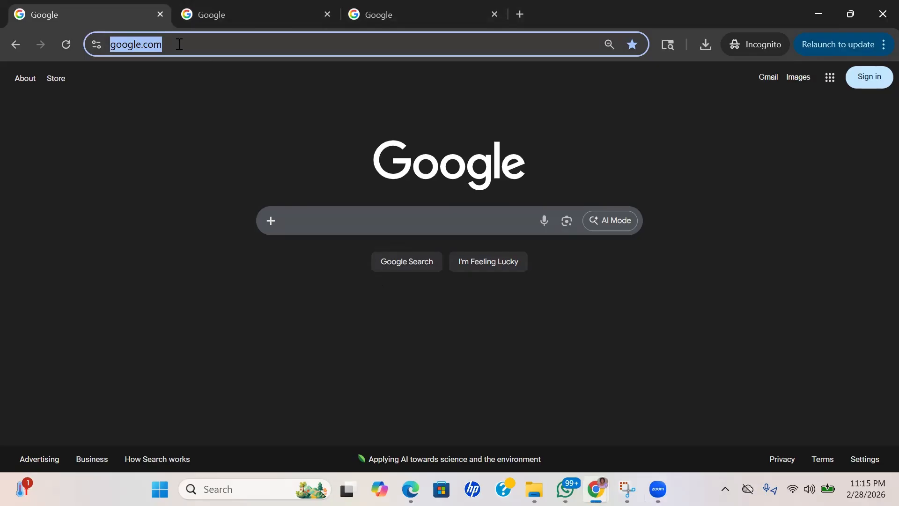
{"action": "type", "text": "hp"}
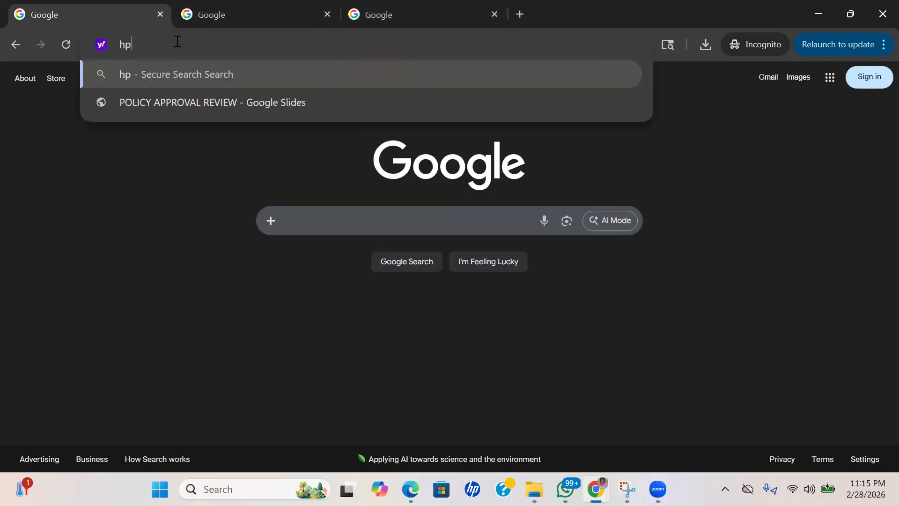
{"action": "type", "text": "pts"}
{"action": "key", "text": "BackSpace"}
{"action": "key", "text": "BackSpace"}
{"action": "key", "text": "BackSpace"}
{"action": "key", "text": "BackSpace"}
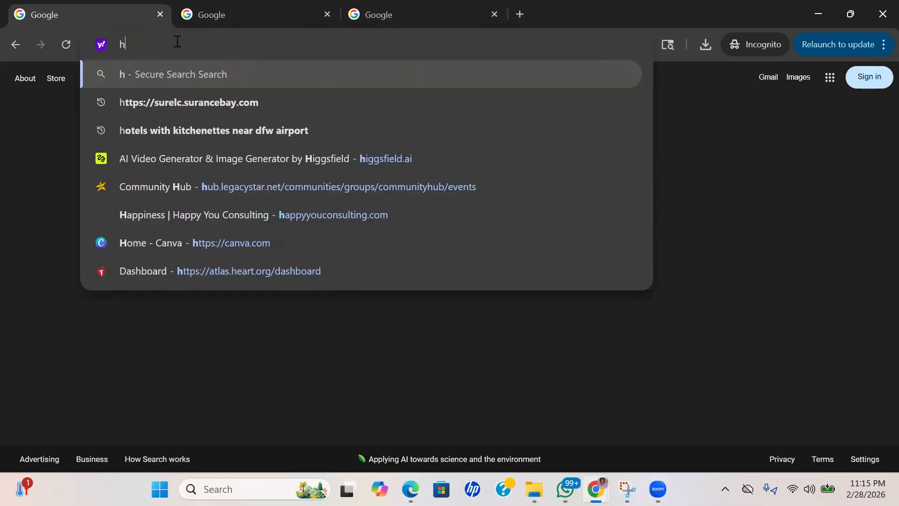
{"action": "type", "text": "ttps"}
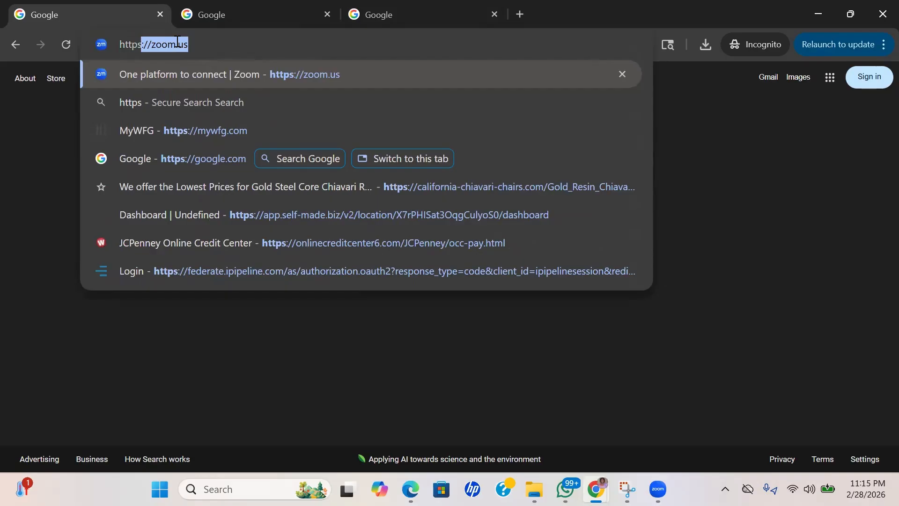
{"action": "type", "text": ":"}
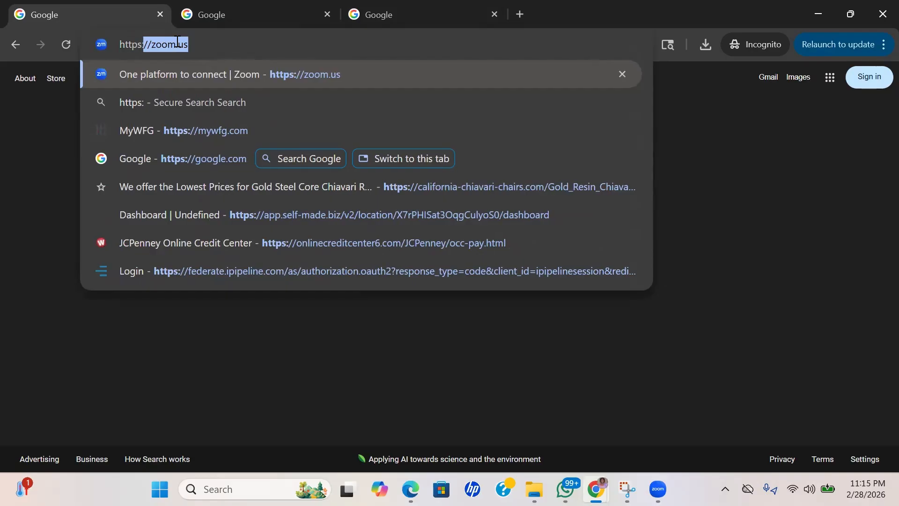
{"action": "type", "text": "//"}
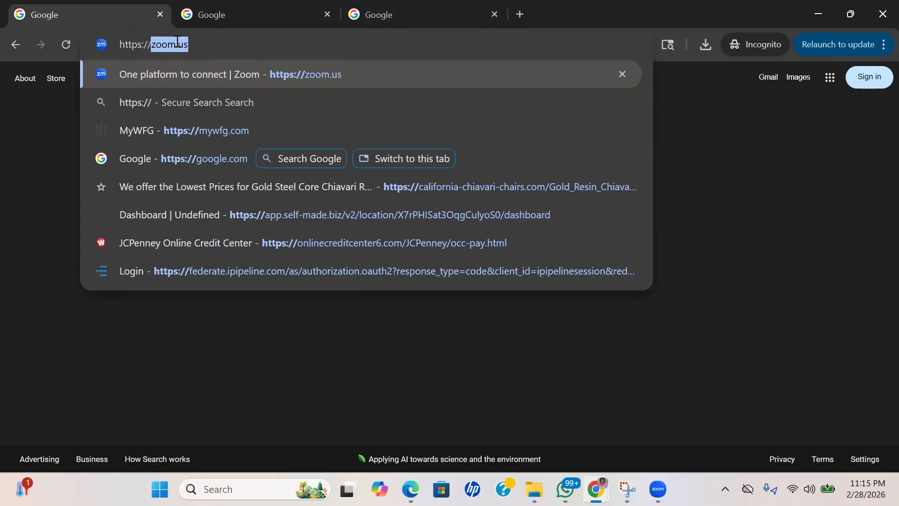
{"action": "type", "text": "chat"}
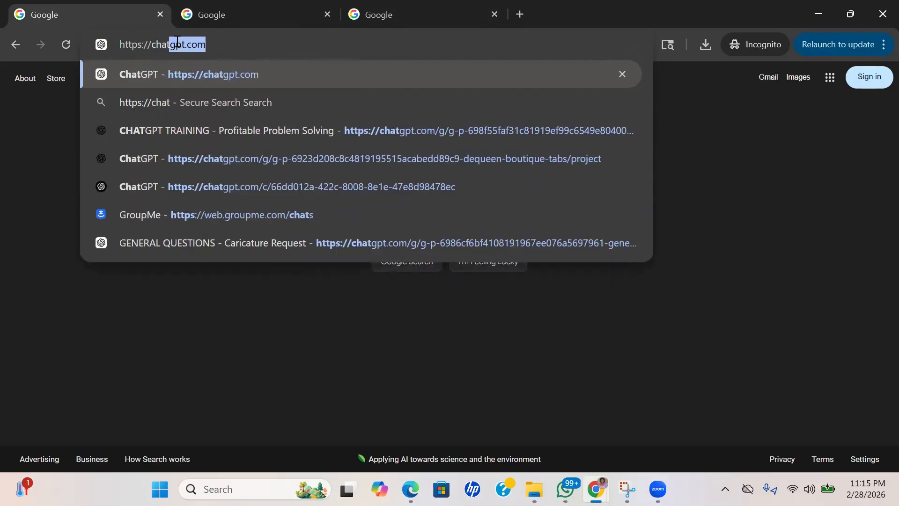
{"action": "key", "text": "Right"}
{"action": "key", "text": "Return"}
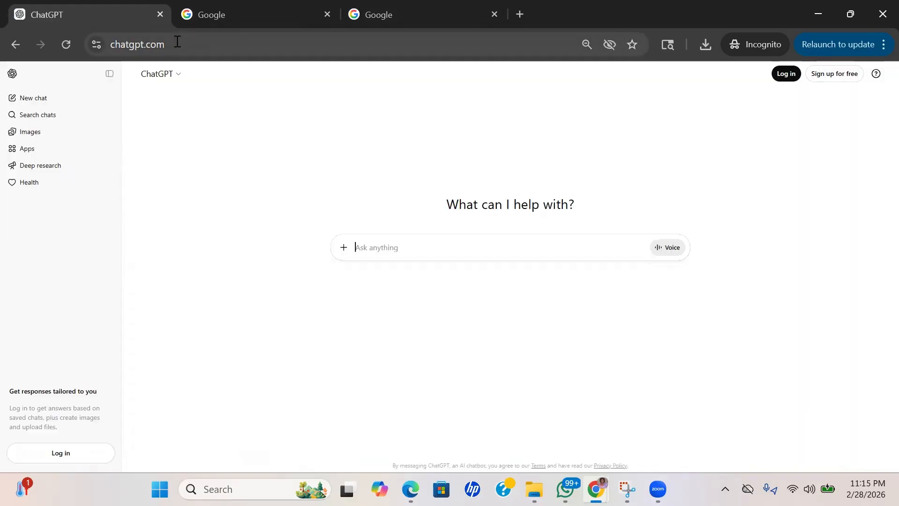
{"action": "left_click", "coordinate": [107, 75]}
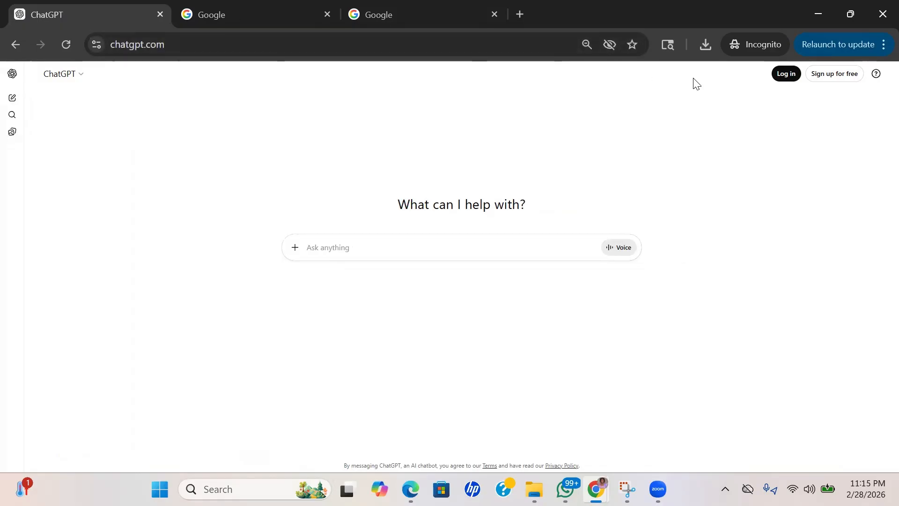
View the options for signing up for a free account and close them again.
{"action": "left_click", "coordinate": [828, 75]}
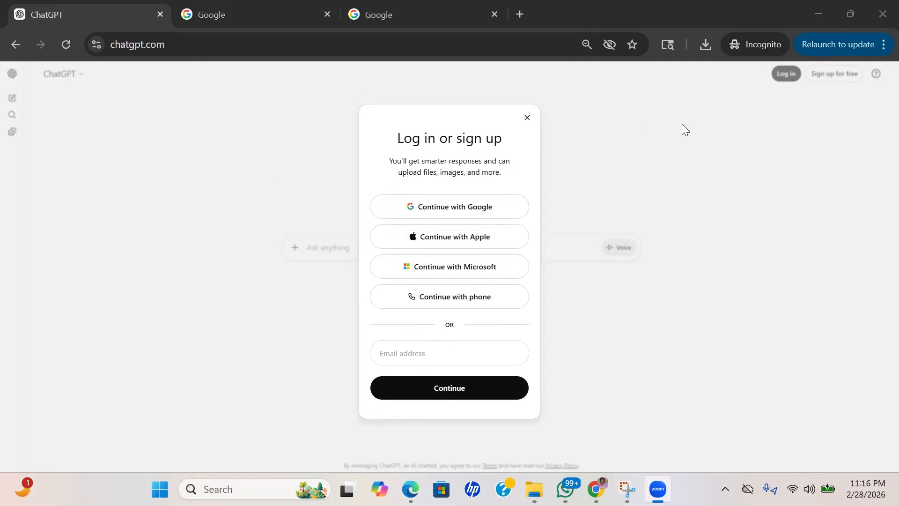
{"action": "left_click", "coordinate": [527, 119]}
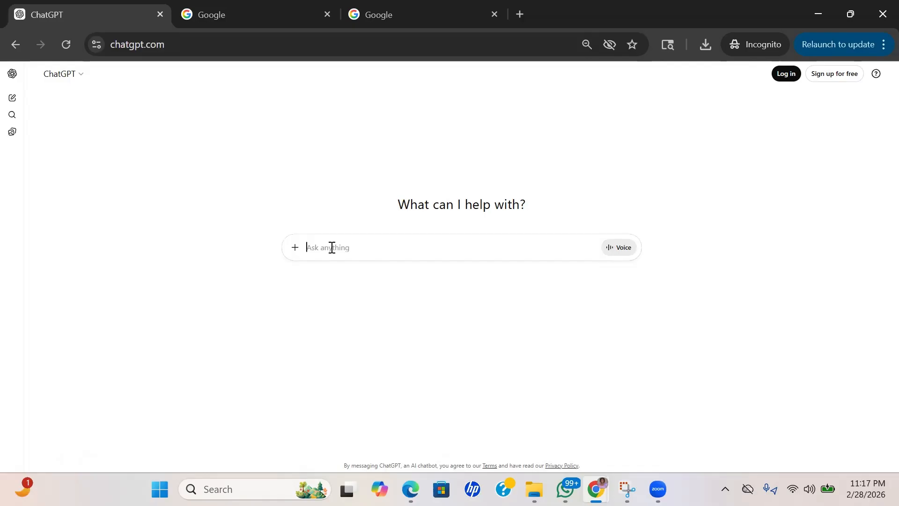
Write the prompt "Create an image for DeQueenBoutique.com having its store Grand Opening on January 31st 2020 by 10am at" followed by the store's address.
{"action": "type", "text": "Create"}
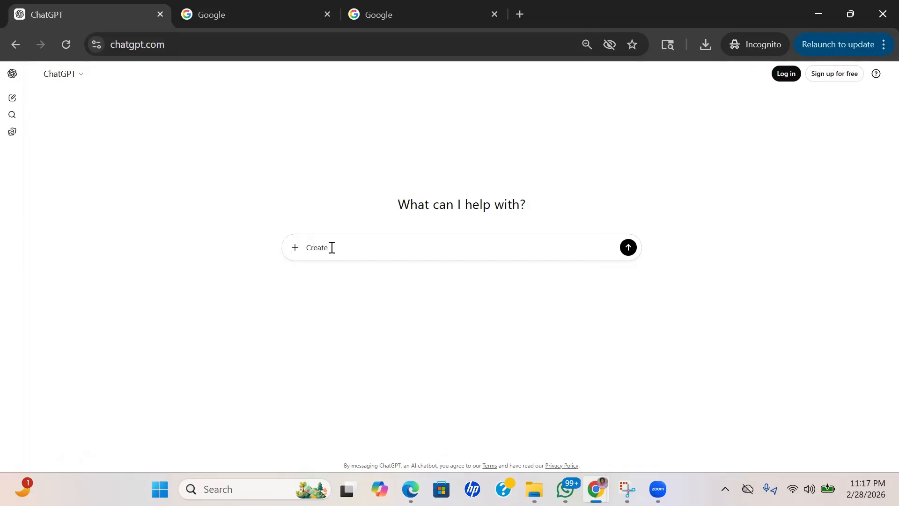
{"action": "type", "text": " an image for Des"}
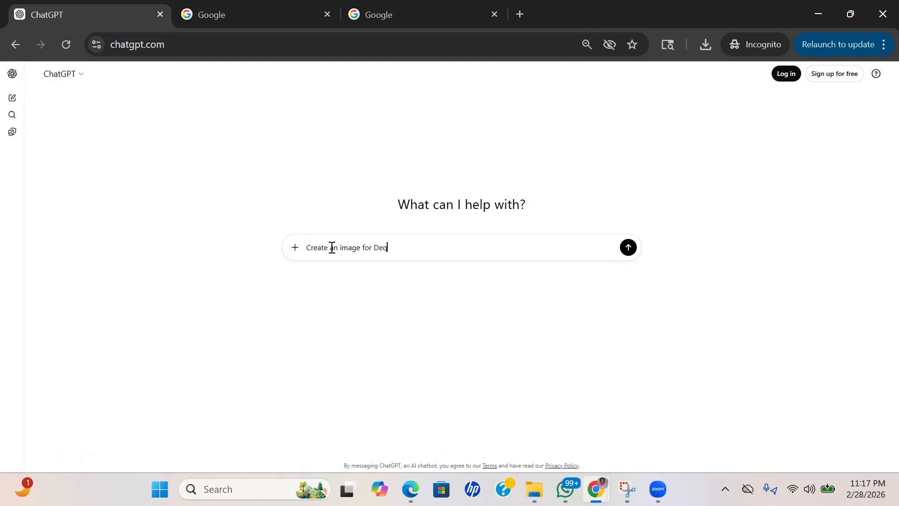
{"action": "key", "text": "BackSpace"}
{"action": "type", "text": "QueenBoutique.com having its"}
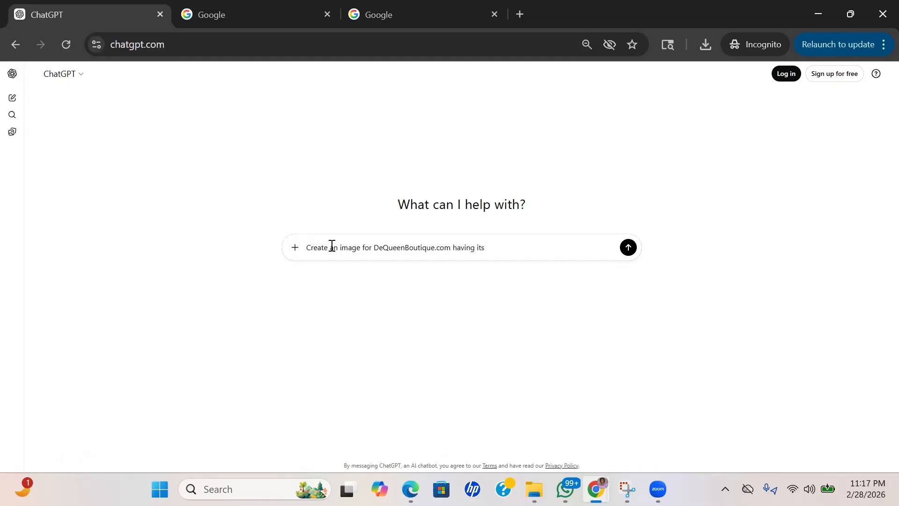
{"action": "type", "text": " store Grand Opening on January"}
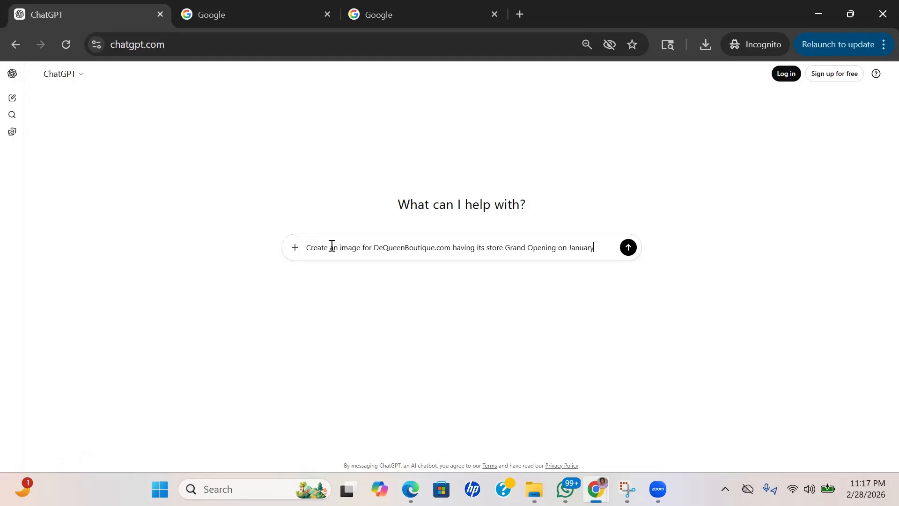
{"action": "type", "text": " 31st 2020"}
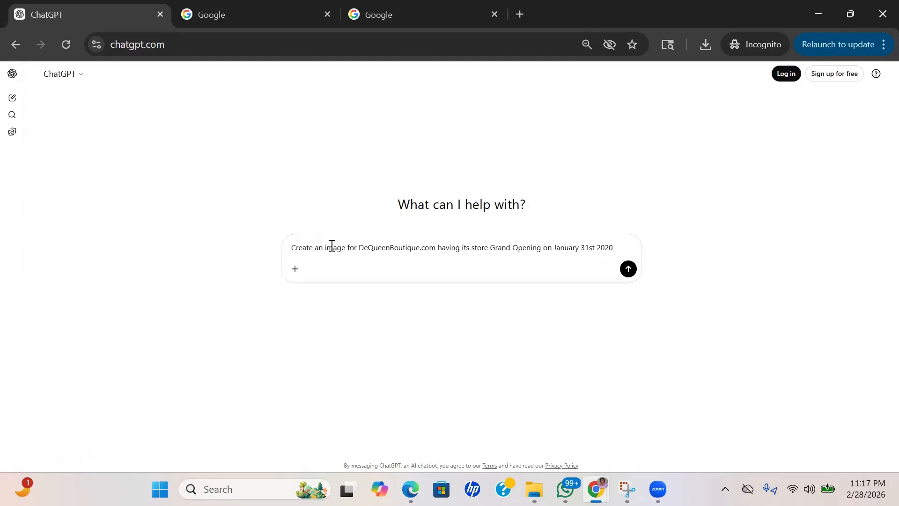
{"action": "type", "text": " by 10a"}
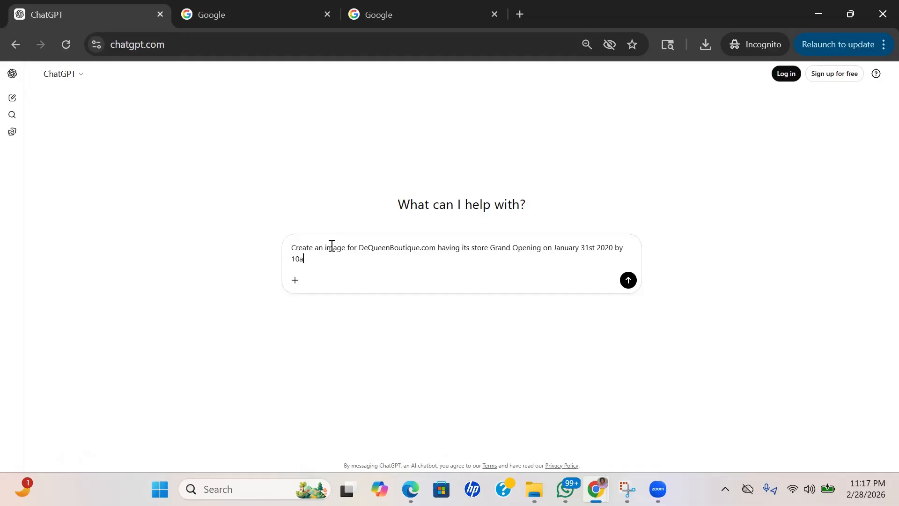
{"action": "type", "text": "m at 123 Anywhere Street, Baltimore, MD"}
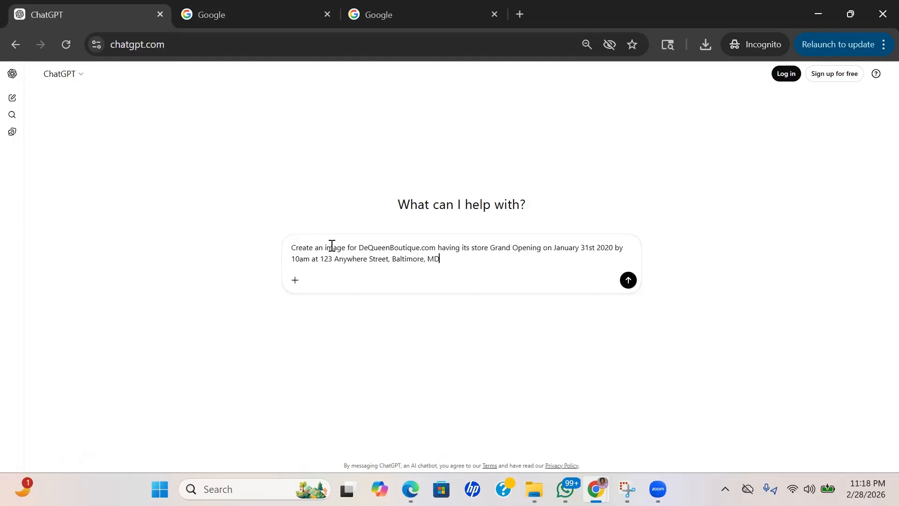
{"action": "type", "text": "4321"}
Add a separate prompt paragraph after a blank line: "Add a beautiful black lady with curly hair standing in a clothing boutique".
{"action": "key", "text": "shift+Return"}
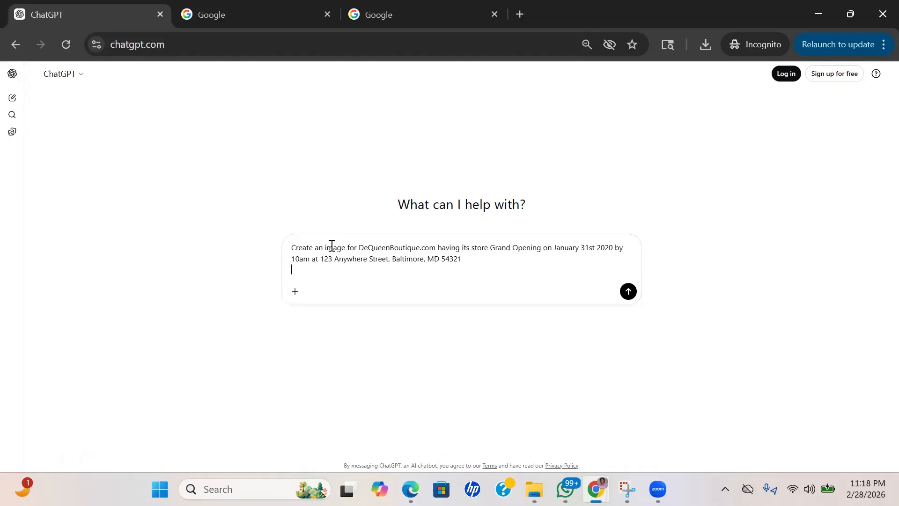
{"action": "key", "text": "shift+Return"}
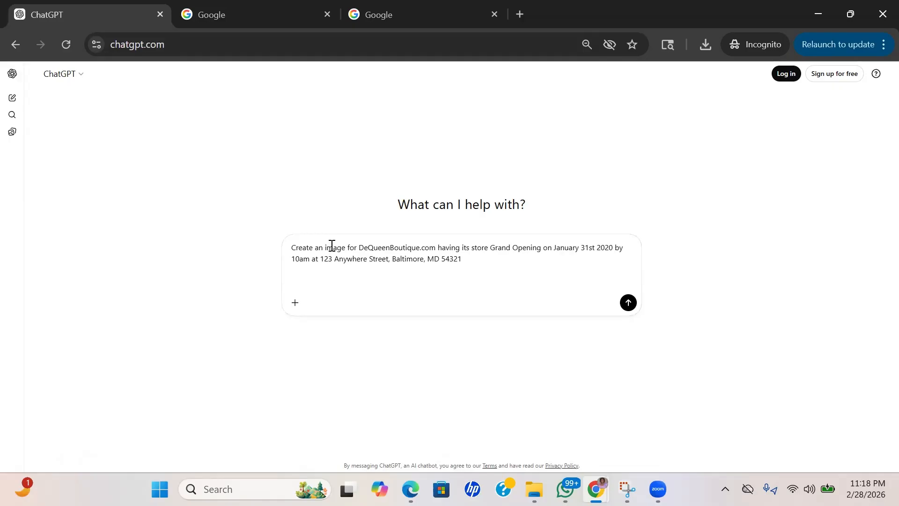
{"action": "type", "text": "Add"}
{"action": "key", "text": "BackSpace"}
{"action": "key", "text": "BackSpace"}
{"action": "key", "text": "BackSpace"}
{"action": "type", "text": "Add a be"}
{"action": "type", "text": "autiful"}
{"action": "type", "text": " black "}
{"action": "type", "text": "lady"}
{"action": "type", "text": " with "}
{"action": "type", "text": "cl"}
{"action": "key", "text": "BackSpace"}
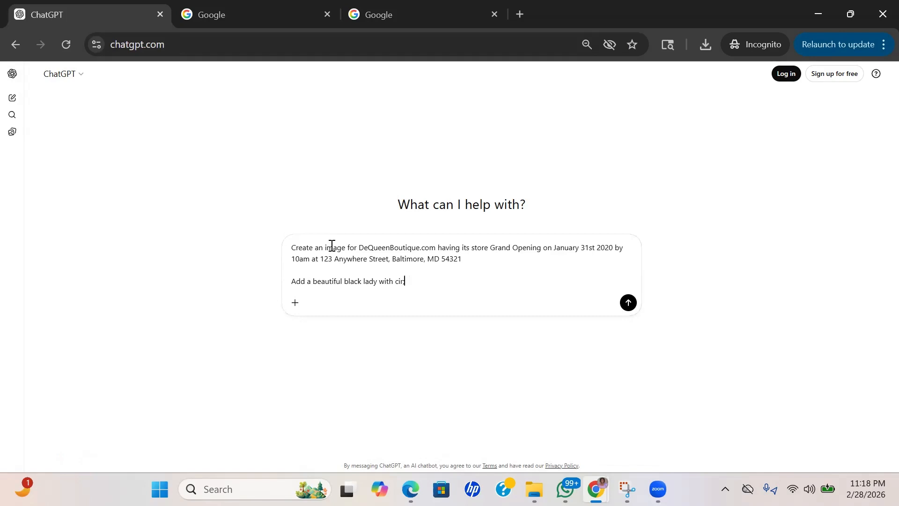
{"action": "type", "text": "urly hair standing in a clothing boutique"}
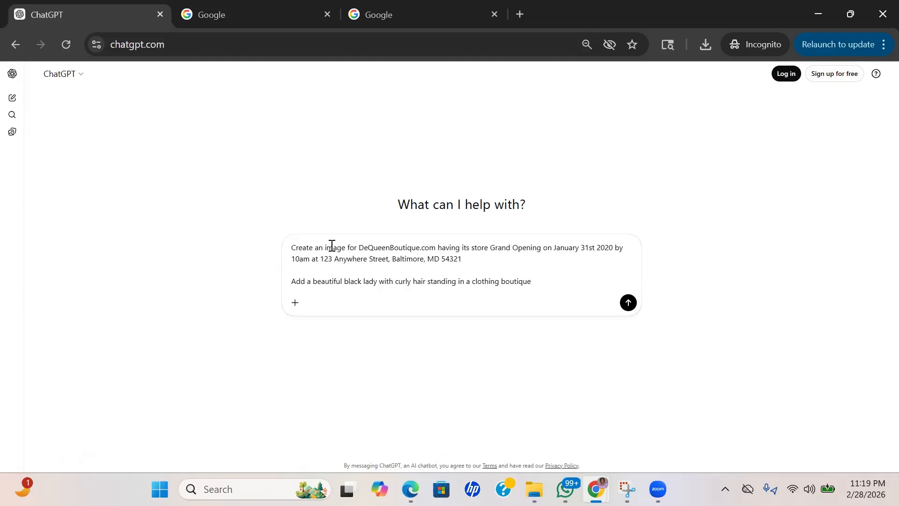
Add a last paragraph, "At the bottom of the image add - 20% Off Every Store item!!", and submit the prompt.
{"action": "key", "text": "shift+Return"}
{"action": "key", "text": "shift+Return"}
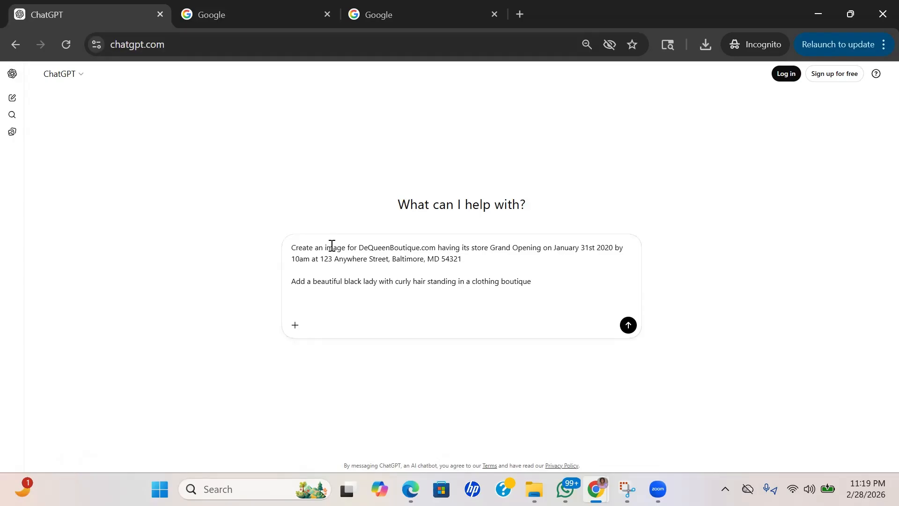
{"action": "type", "text": "At the bottom of the image add - 20"}
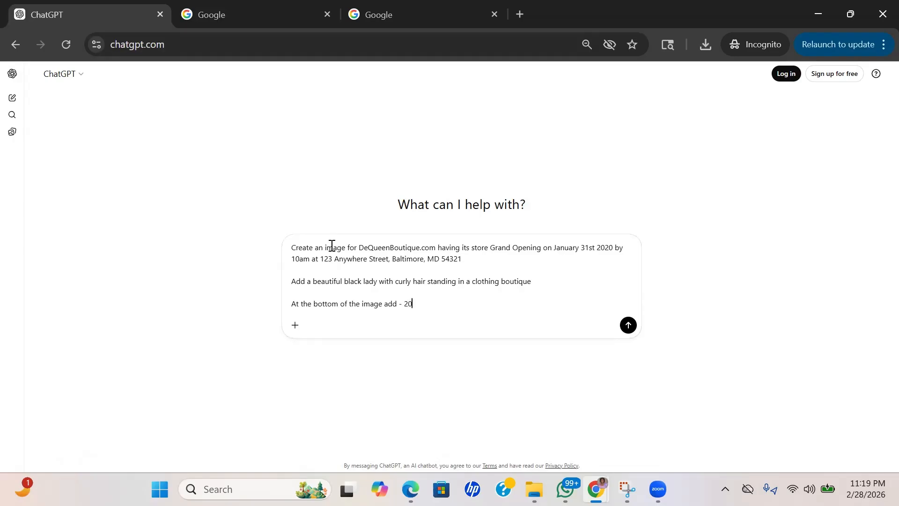
{"action": "type", "text": "% Off Every Store item!!"}
{"action": "left_click", "coordinate": [628, 325]}
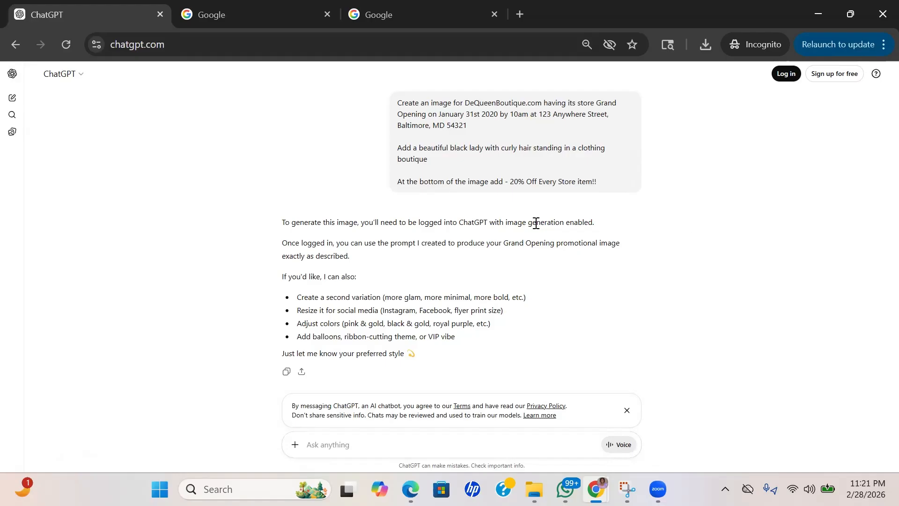
Copy the submitted prompt and paste it into the IMAGE CREATIONS chat in the signed-in ChatGPT window.
{"action": "mouse_move", "coordinate": [420, 176]}
{"action": "left_click", "coordinate": [633, 204]}
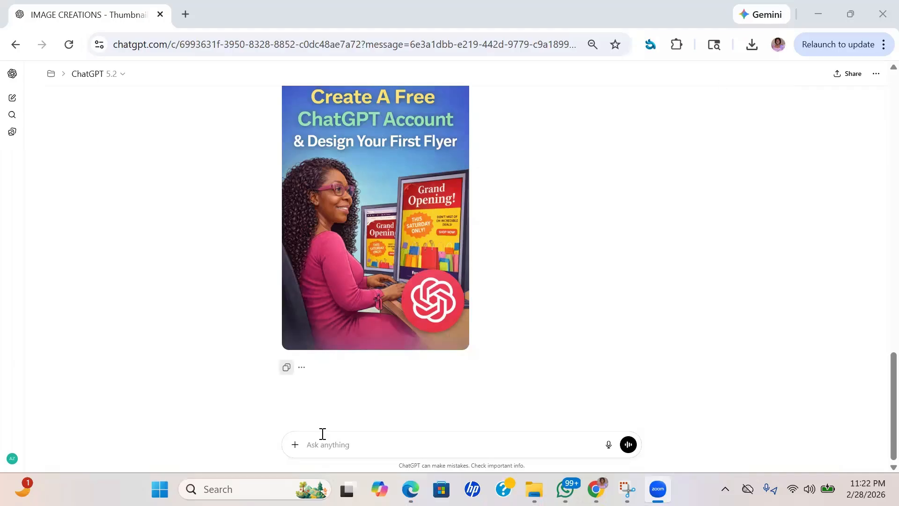
{"action": "left_click", "coordinate": [324, 443]}
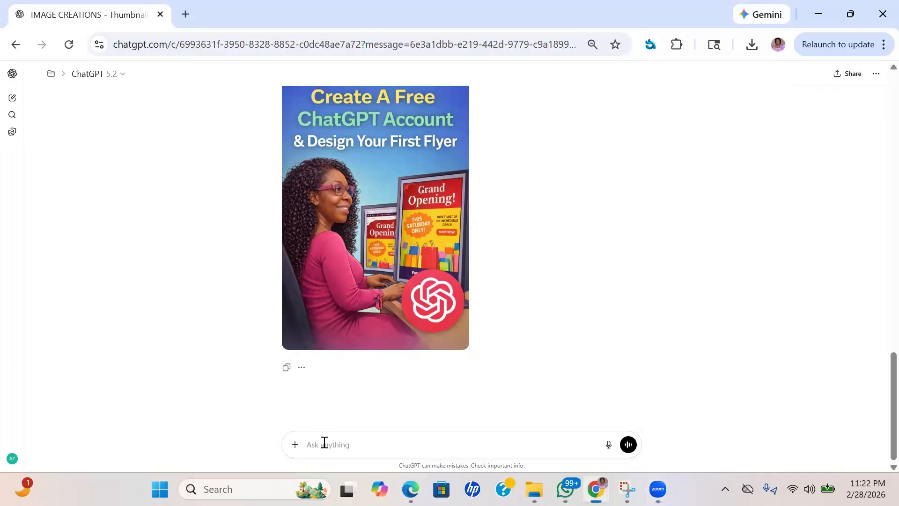
{"action": "right_click", "coordinate": [324, 442]}
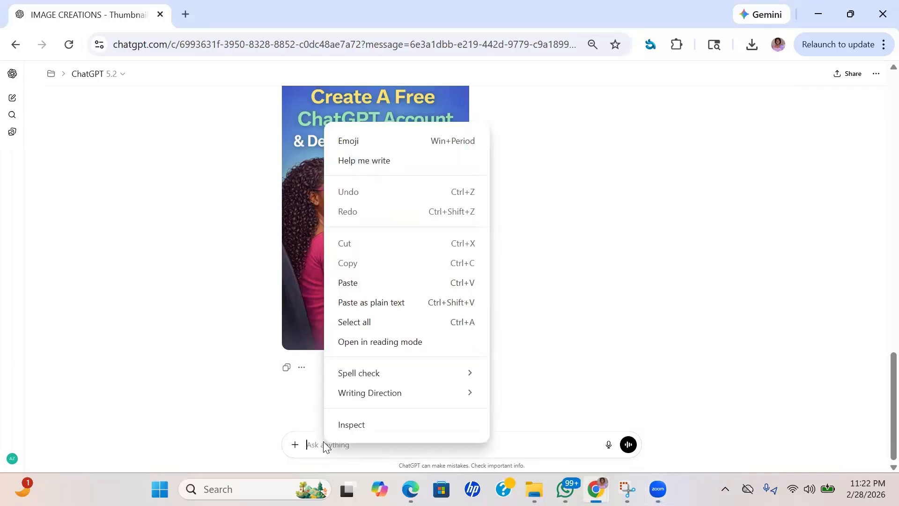
{"action": "left_click", "coordinate": [360, 291]}
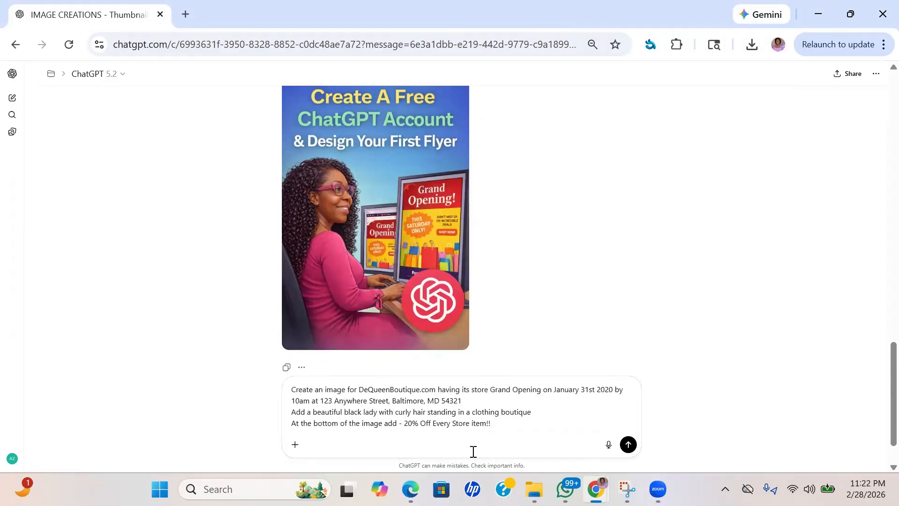
Separate the pasted prompt's three paragraphs with blank lines and submit it to generate the image.
{"action": "key", "text": "ctrl+Home"}
{"action": "left_click", "coordinate": [292, 412]}
{"action": "key", "text": "Return"}
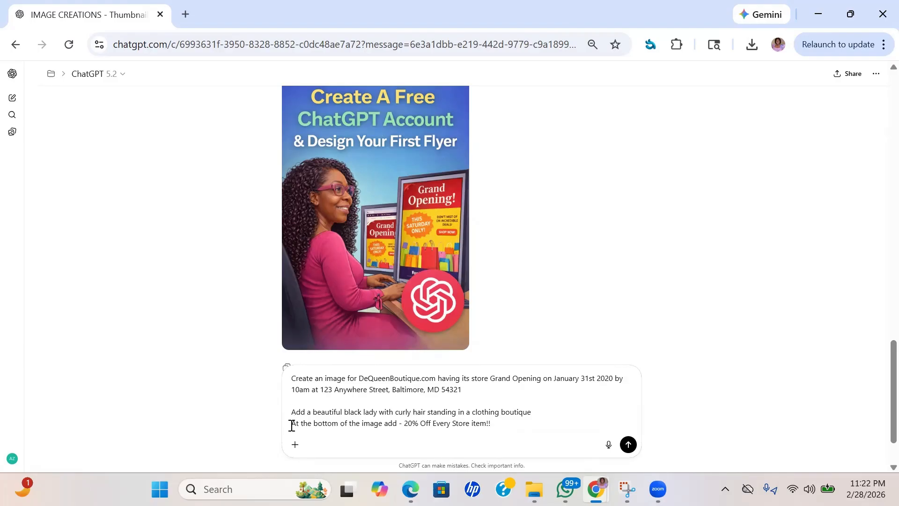
{"action": "key", "text": "shift+Return"}
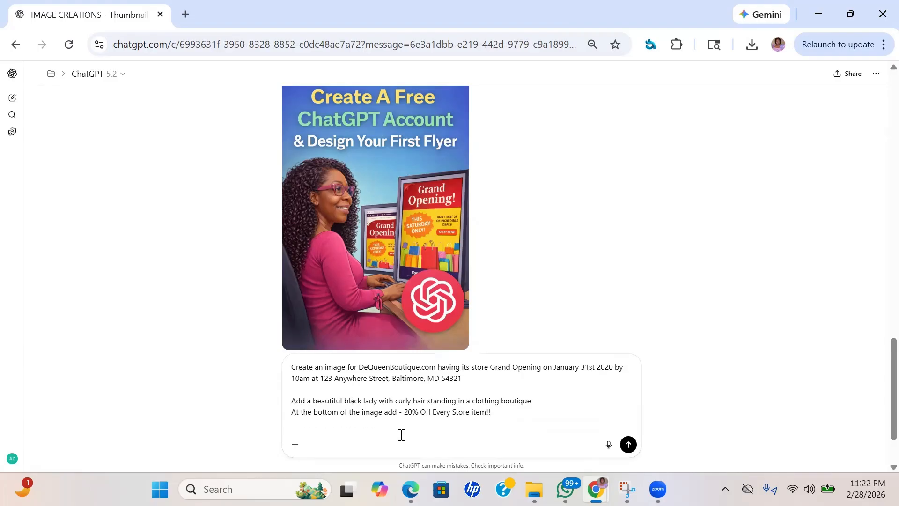
{"action": "key", "text": "BackSpace"}
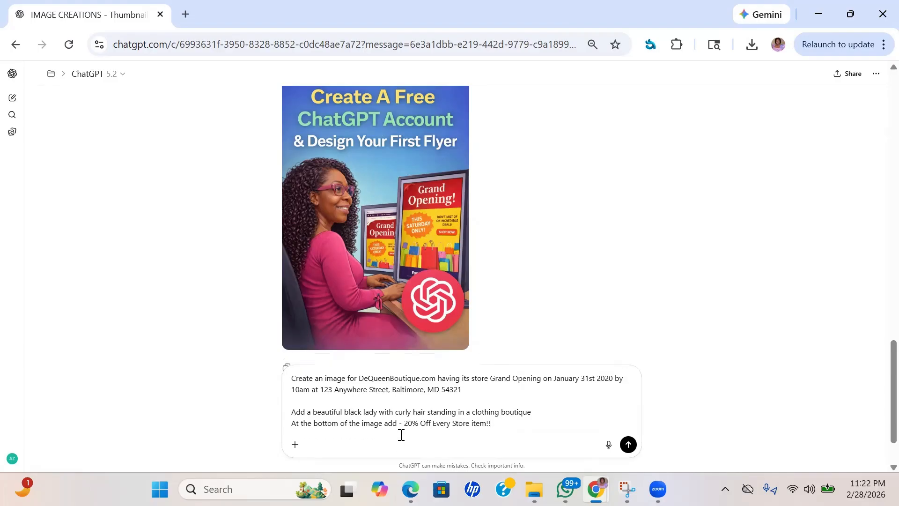
{"action": "left_click", "coordinate": [292, 422]}
{"action": "key", "text": "shift+Return"}
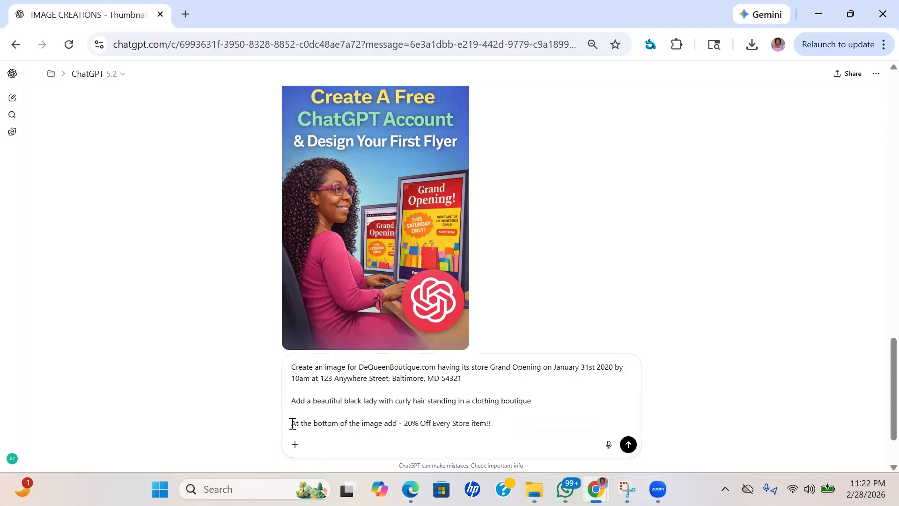
{"action": "left_click", "coordinate": [628, 444]}
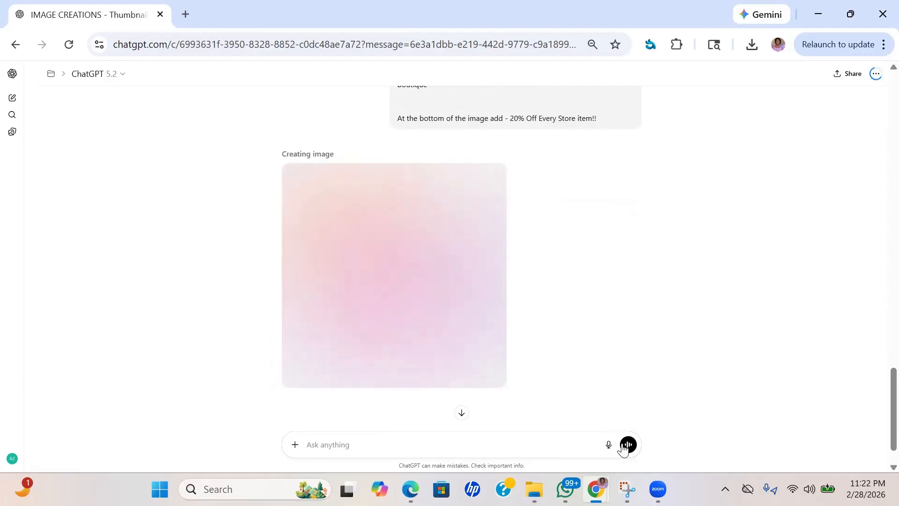
Review the submitted prompt and examine the whole generated grand opening flyer.
{"action": "mouse_move", "coordinate": [624, 150]}
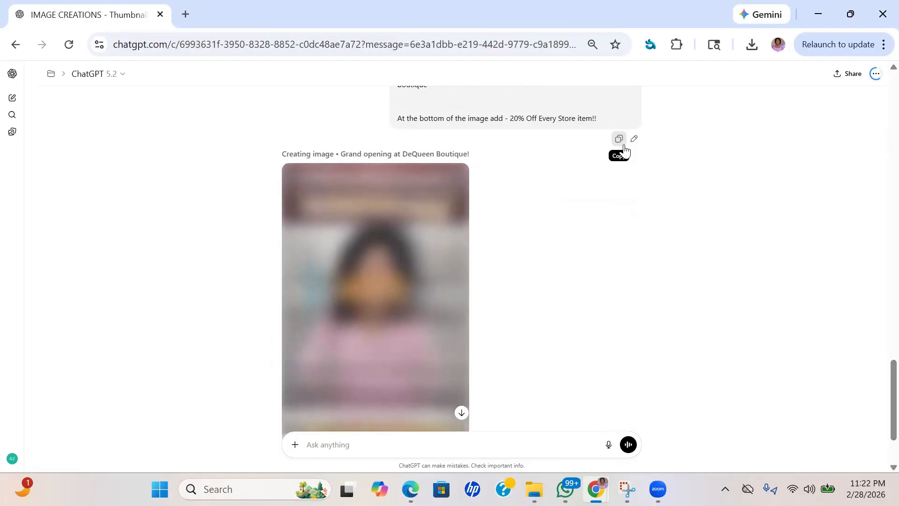
{"action": "scroll", "coordinate": [624, 151], "scroll_direction": "up", "scroll_amount": 2}
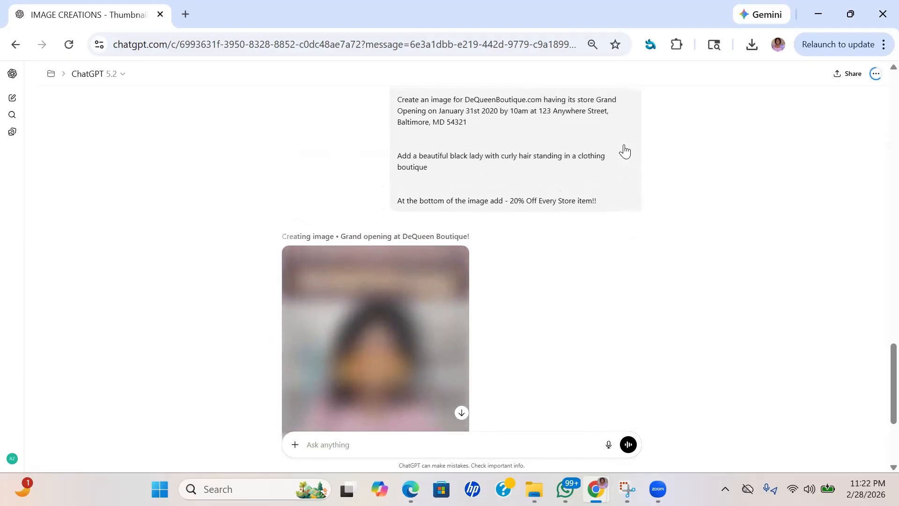
{"action": "scroll", "coordinate": [624, 151], "scroll_direction": "down", "scroll_amount": 2}
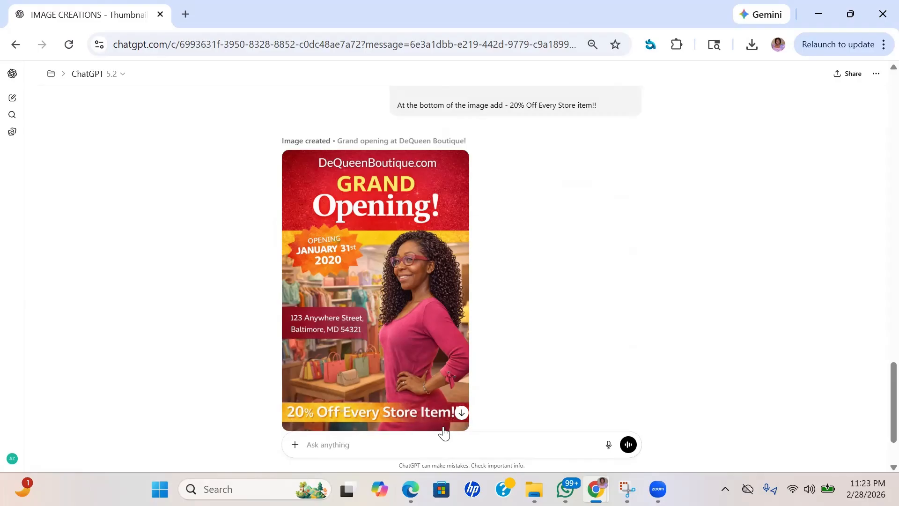
{"action": "mouse_move", "coordinate": [447, 428]}
{"action": "scroll", "coordinate": [526, 368], "scroll_direction": "down", "scroll_amount": 1}
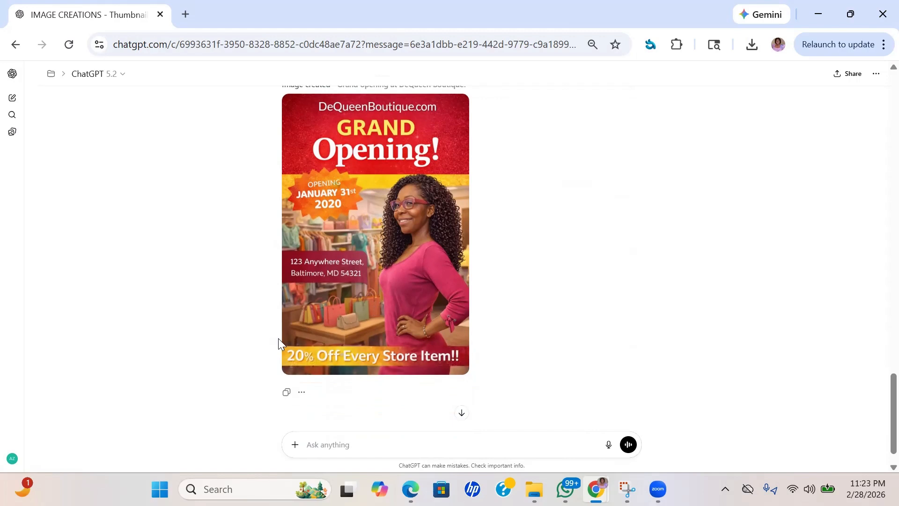